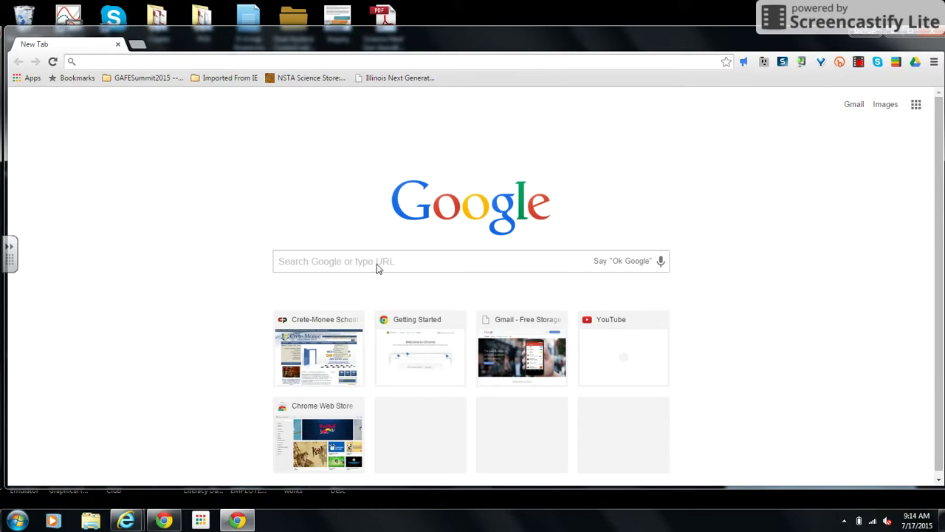
Search Google for "crete monee" from the new tab page.
left_click(377, 264)
type("cr")
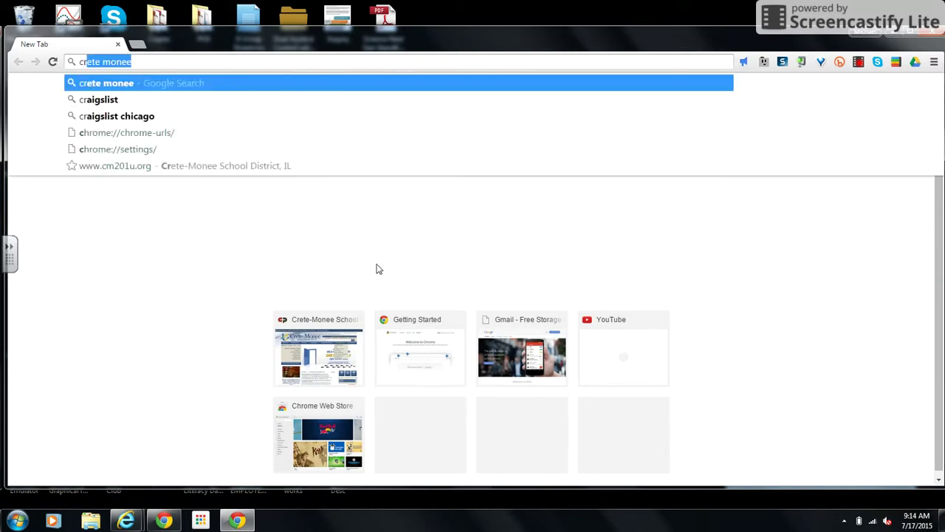
type("ete monee")
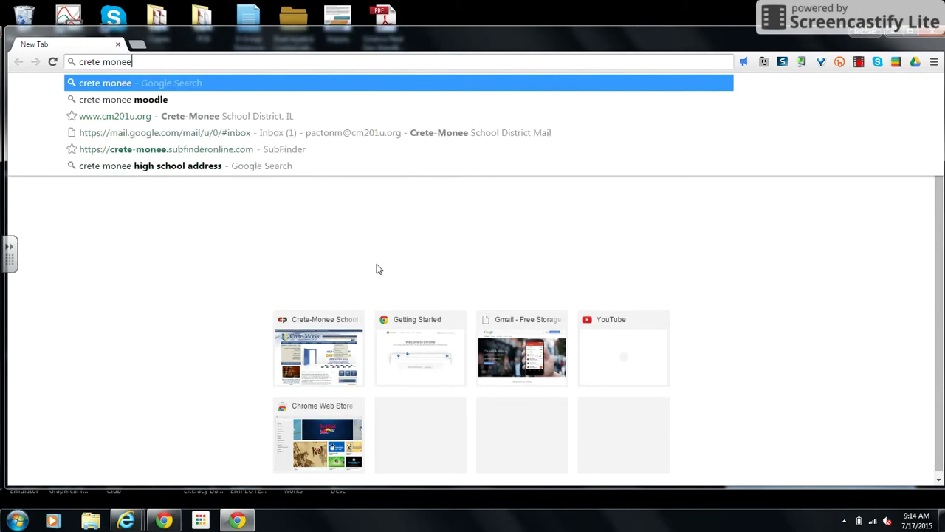
key("Return")
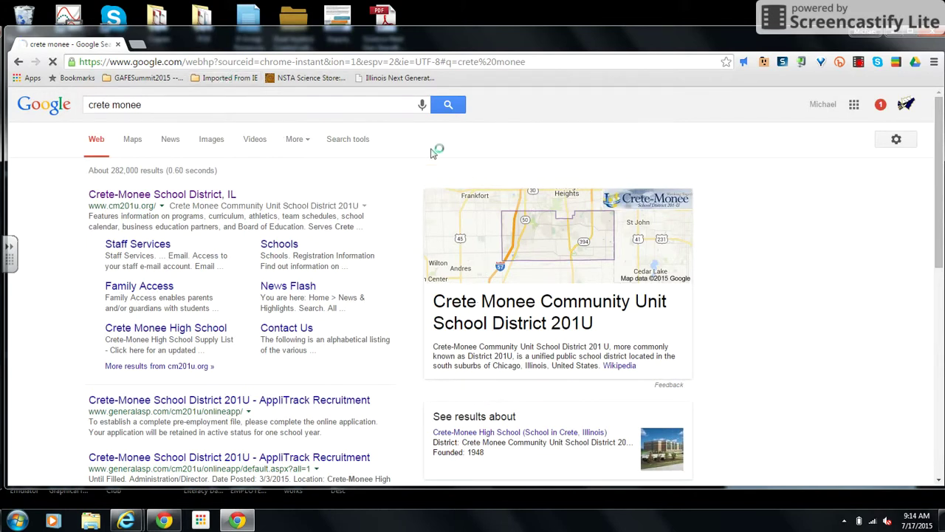
Go back to the new tab page and open the website cm201u.org directly by its address.
left_click(18, 61)
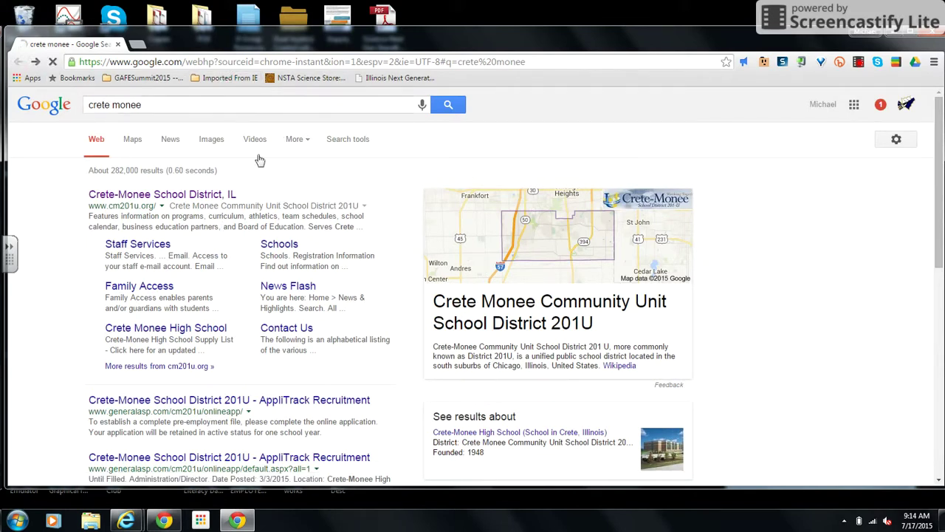
left_click(392, 264)
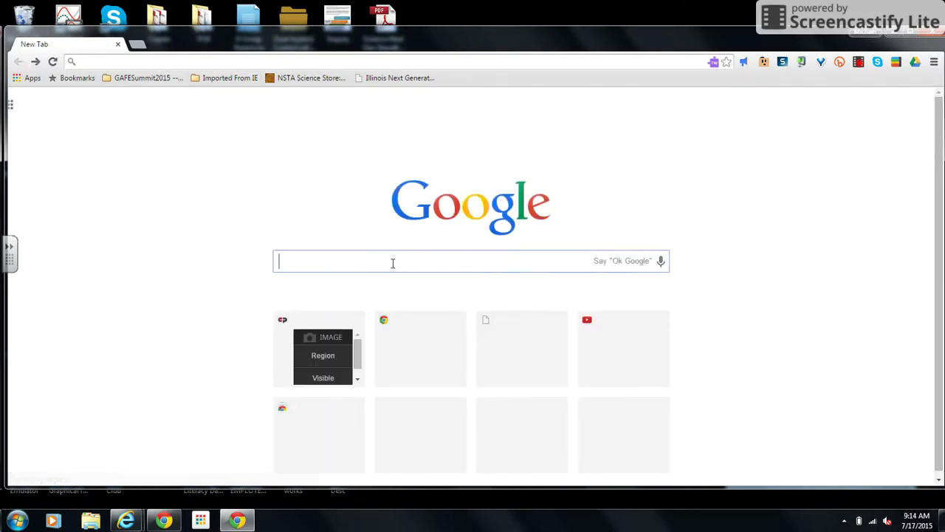
type("cm201u.o")
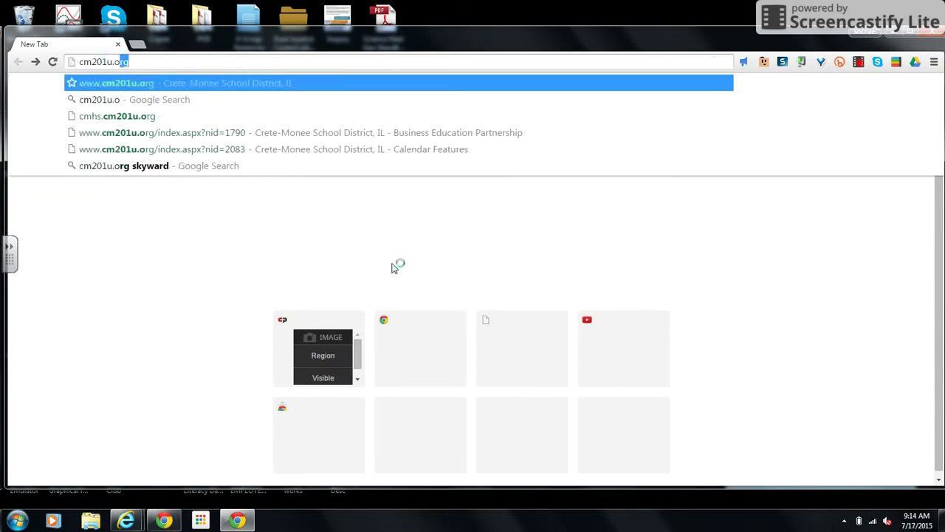
key("Return")
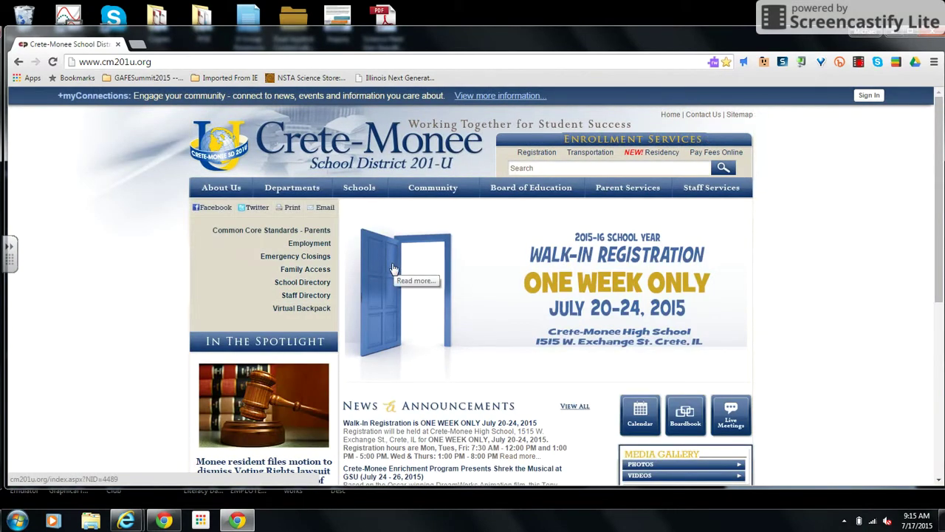
Return to the new tab page, calculate 900*500 in the address bar, and clear the entry.
left_click(18, 62)
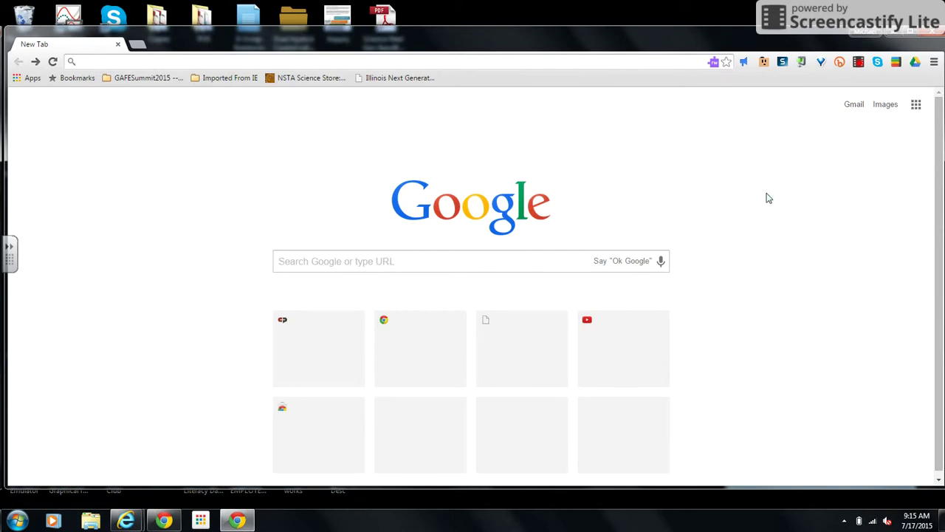
left_click(524, 263)
type("900")
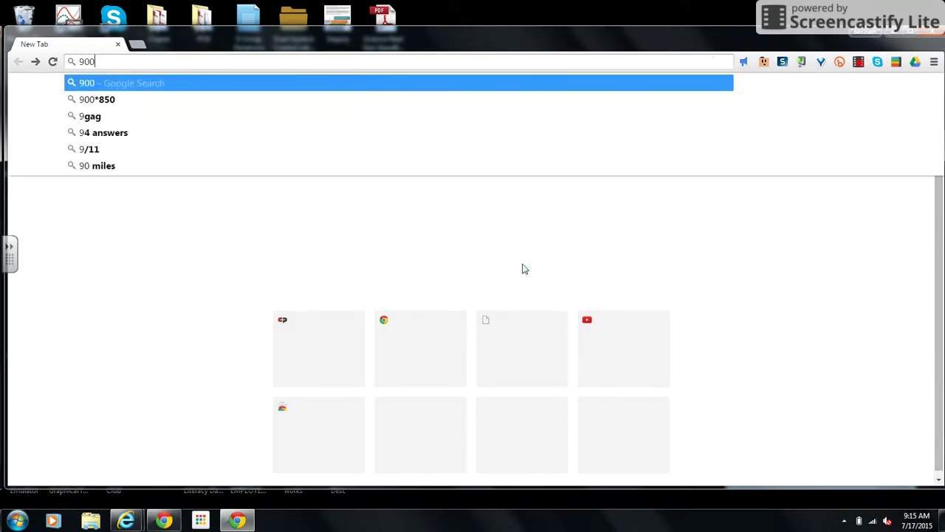
type("*500")
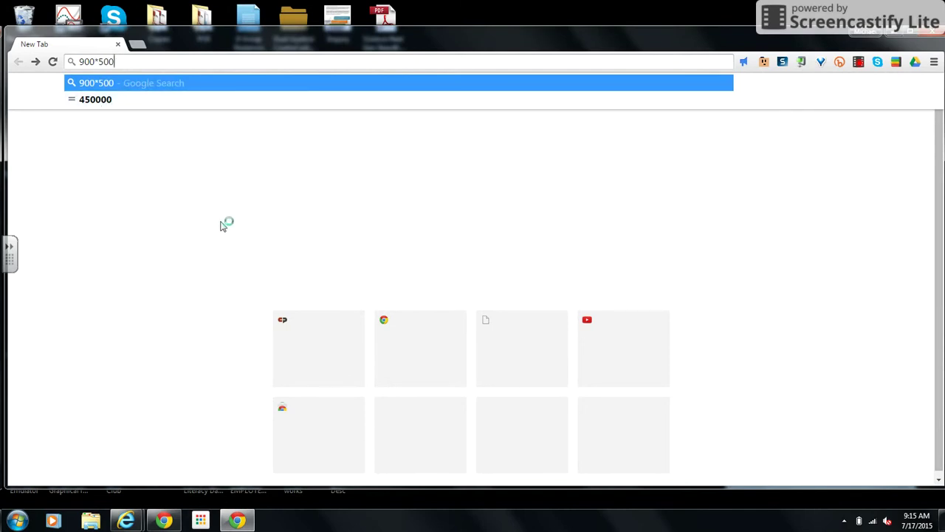
key("BackSpace")
key("BackSpace")
key("BackSpace")
key("BackSpace")
key("BackSpace")
key("BackSpace")
key("BackSpace")
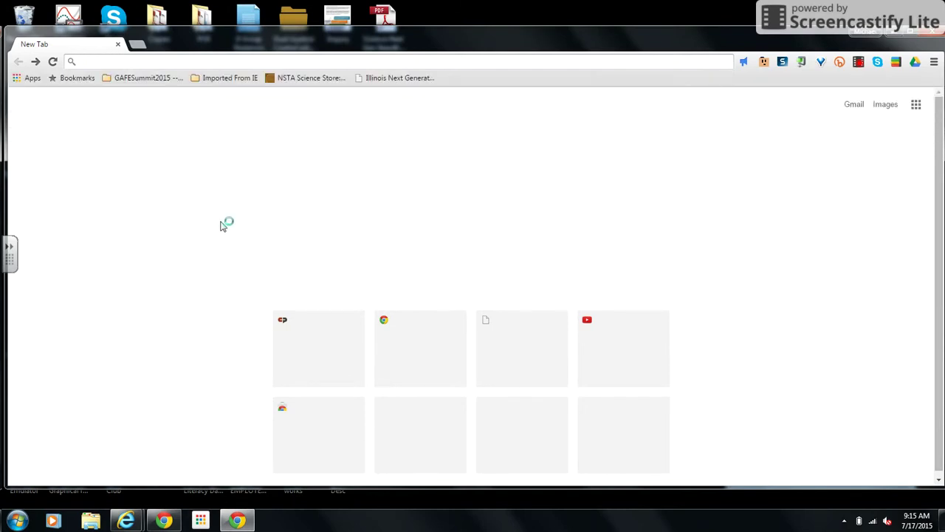
Convert "50m to feet" in the address bar without running the search, and clear the entry.
type("50m")
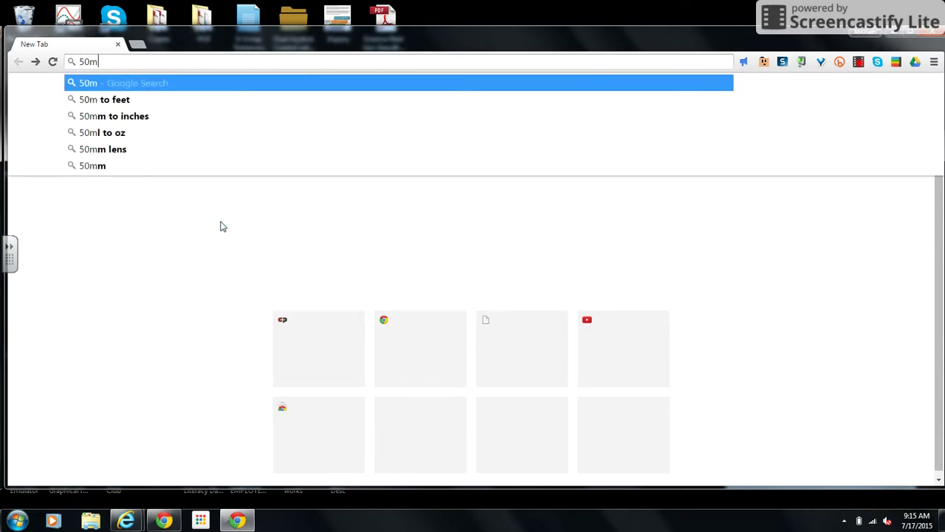
type(" to feet")
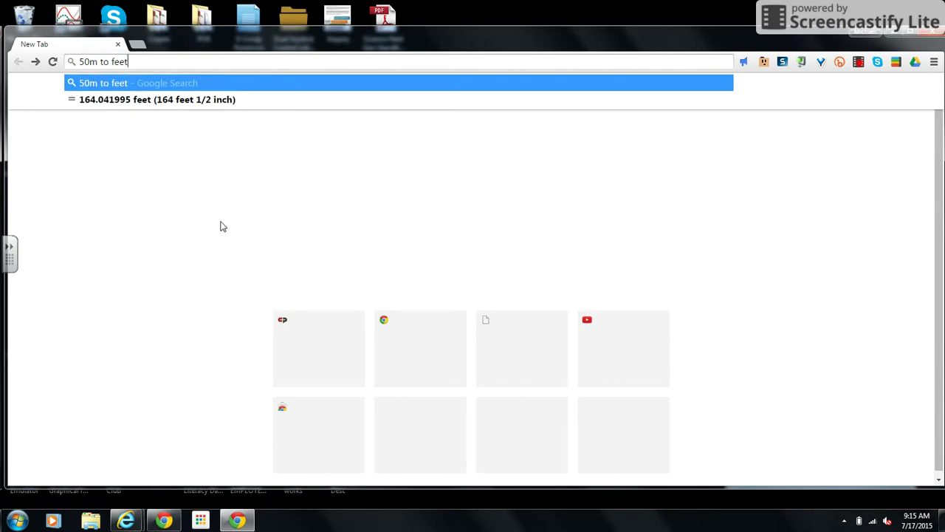
key("BackSpace")
key("BackSpace")
key("BackSpace")
key("BackSpace")
key("BackSpace")
key("BackSpace")
key("BackSpace")
key("BackSpace")
key("BackSpace")
key("BackSpace")
key("BackSpace")
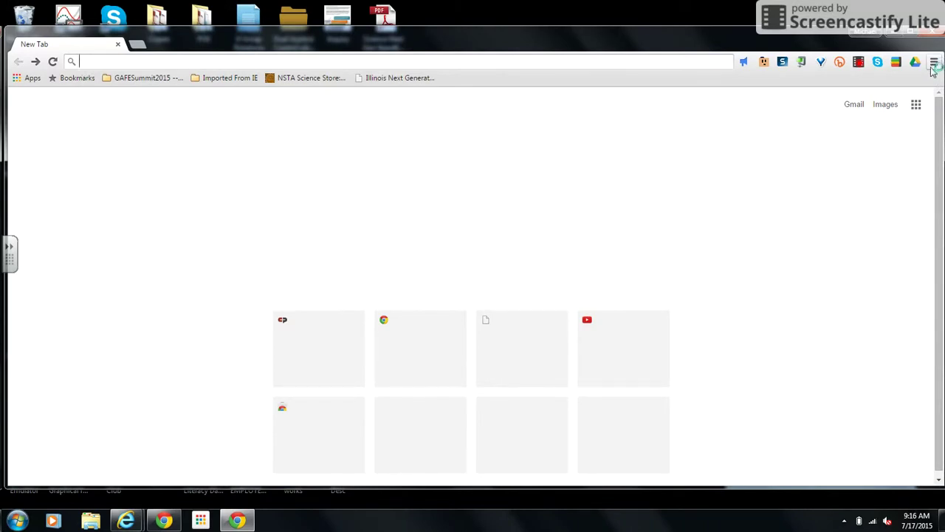
Look through the commands in the browser's main menu and close it.
left_click(934, 64)
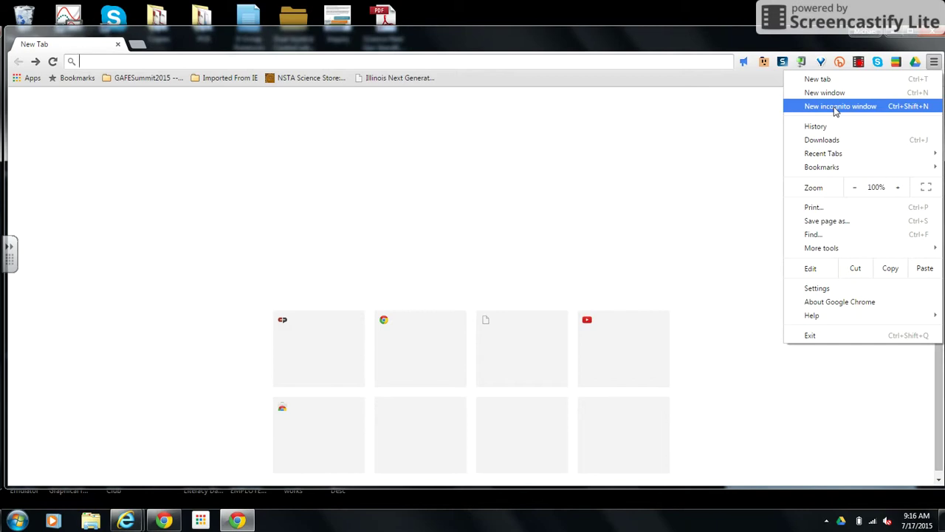
left_click(357, 61)
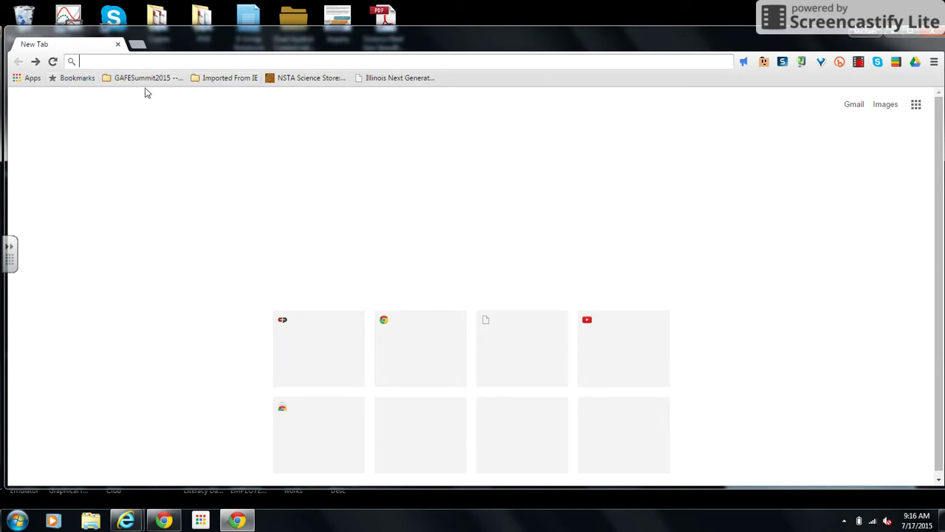
Open the Chrome Apps page, look at its second page of installed apps, and return to the first.
left_click(27, 83)
left_click(27, 83)
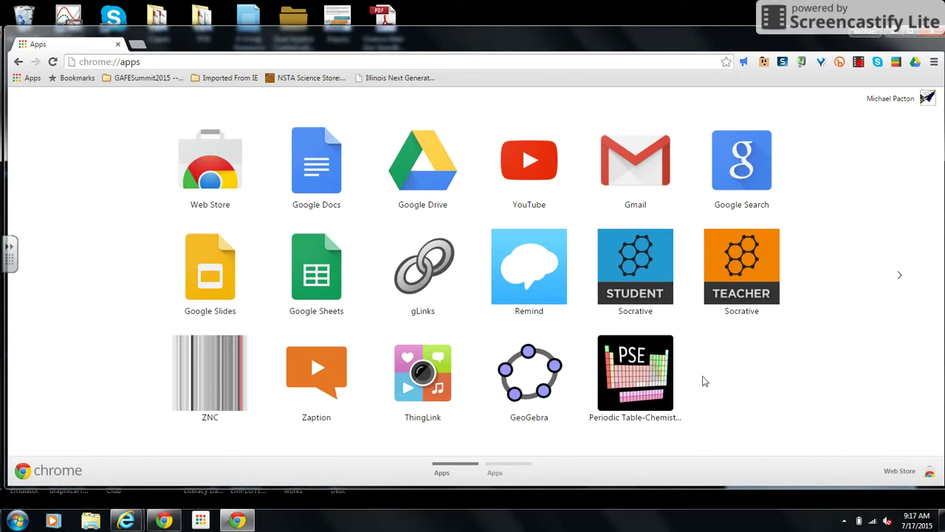
left_click(903, 283)
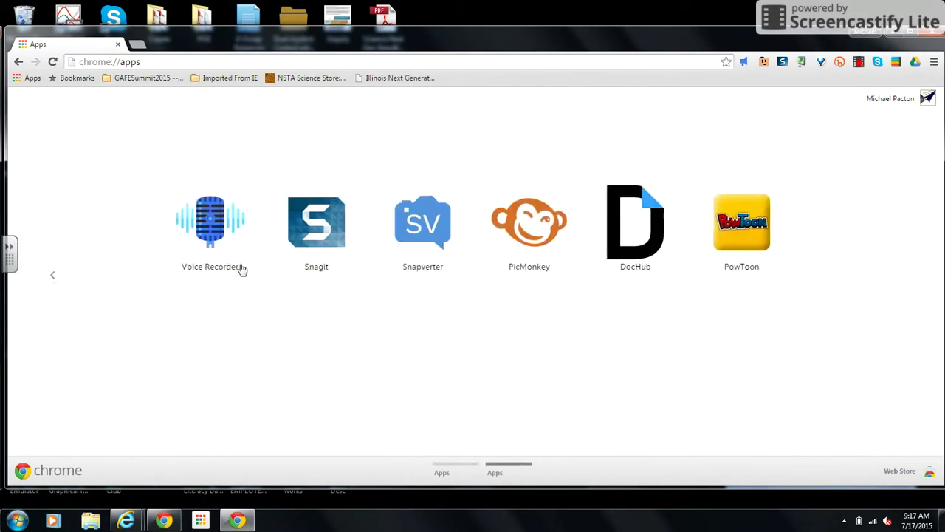
left_click(51, 276)
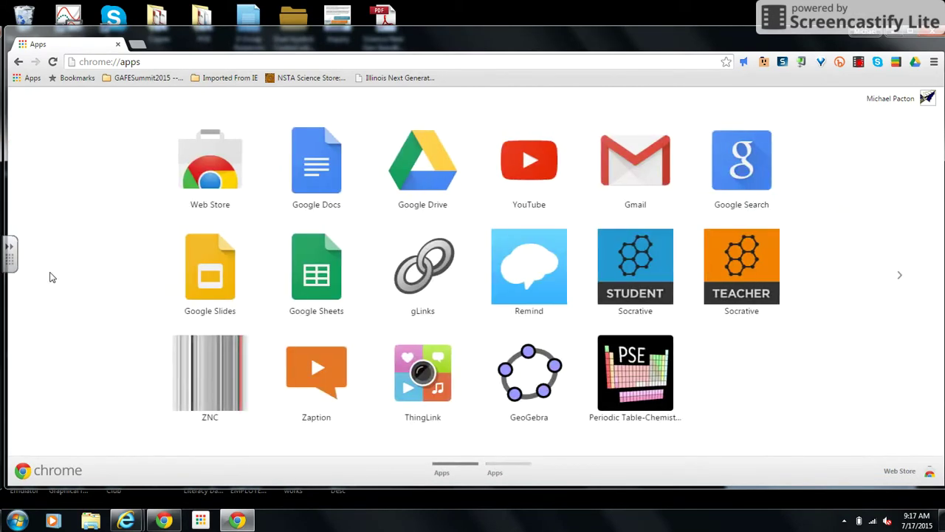
Open the Chrome Web Store and filter the apps to the Education category.
left_click(208, 173)
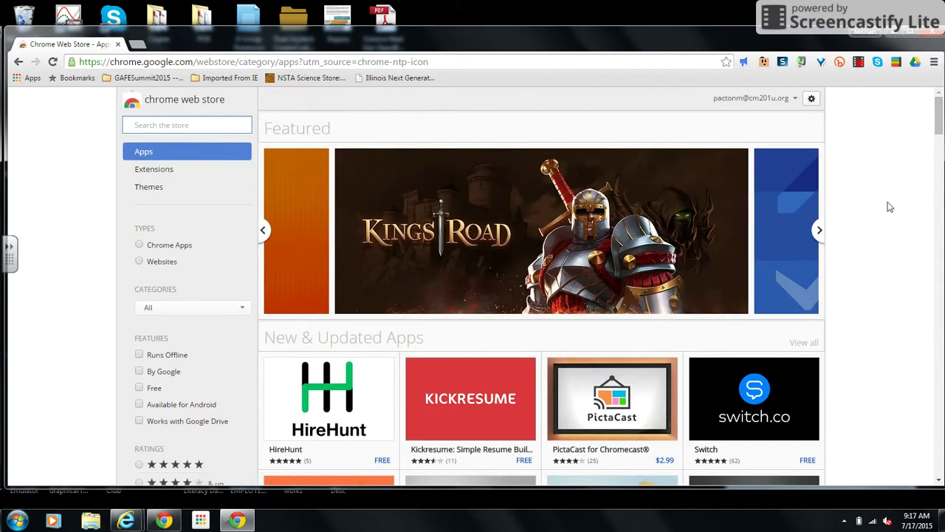
mouse_move(936, 122)
left_mouse_down()
mouse_move(938, 326)
mouse_move(938, 111)
left_mouse_up()
left_click(163, 311)
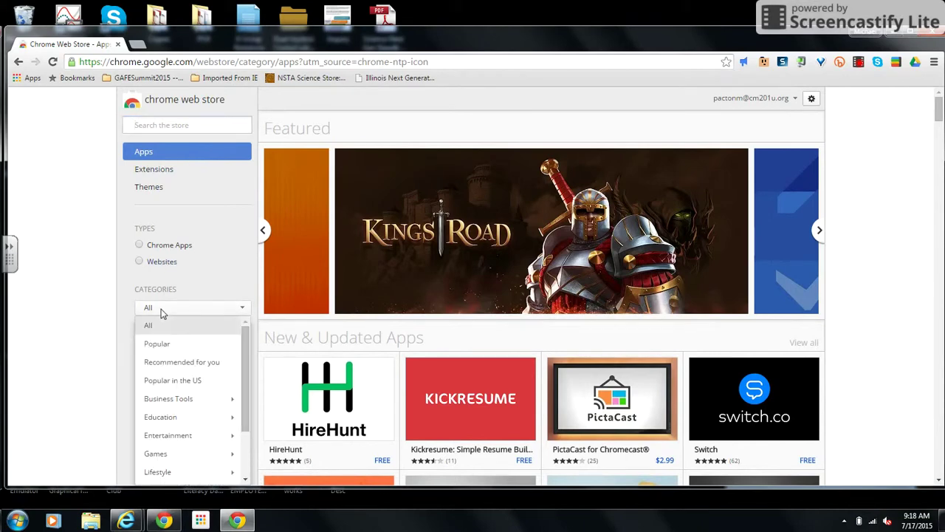
left_click(176, 418)
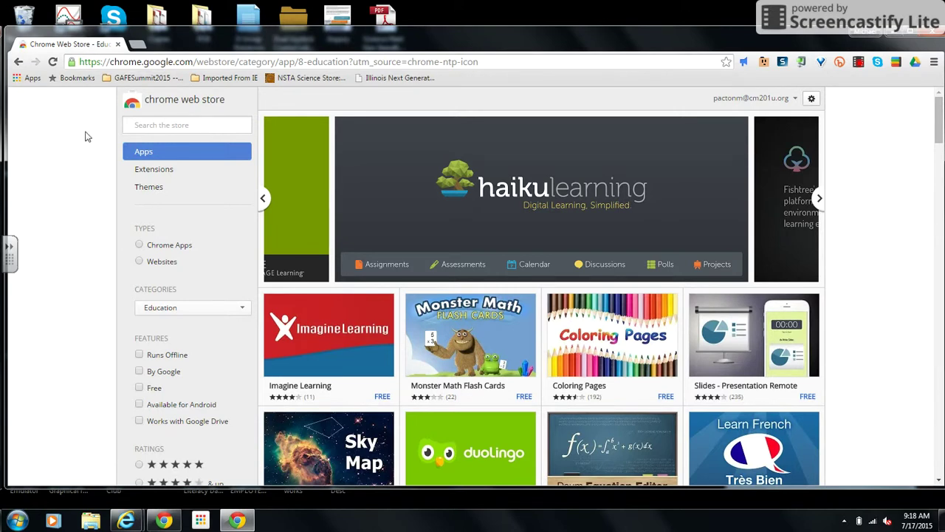
Examine the description, support posts and reviews of the Slides - Presentation Remote app, and close its details.
left_click(747, 360)
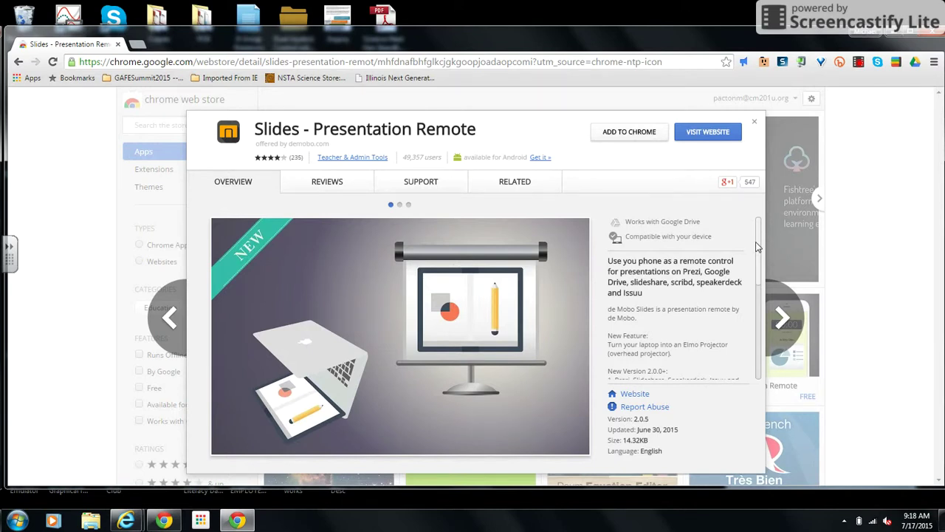
scroll(756, 248, "down", 3)
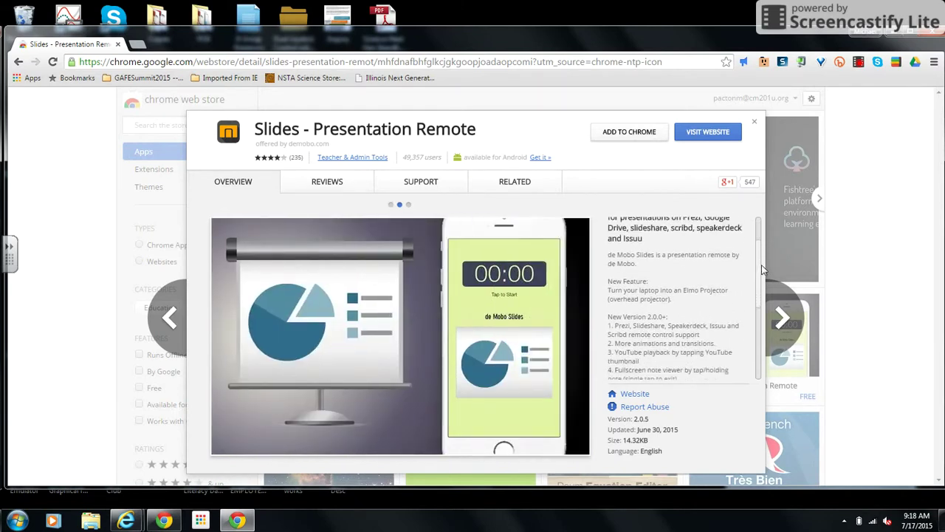
scroll(765, 295, "down", 1)
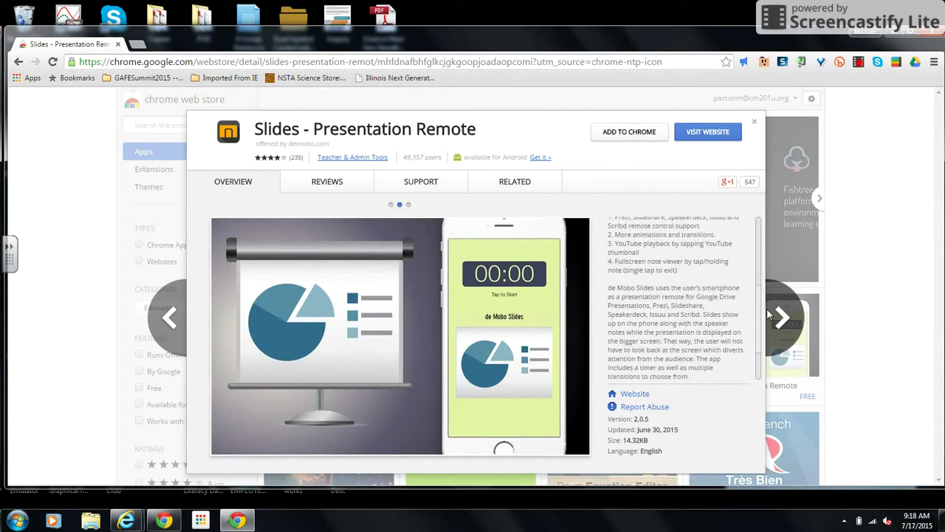
left_click(415, 185)
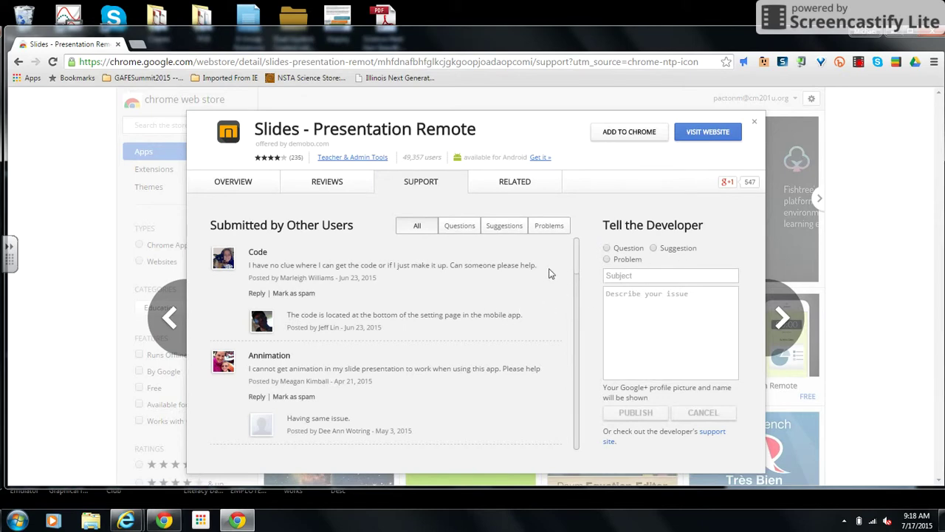
left_click(332, 189)
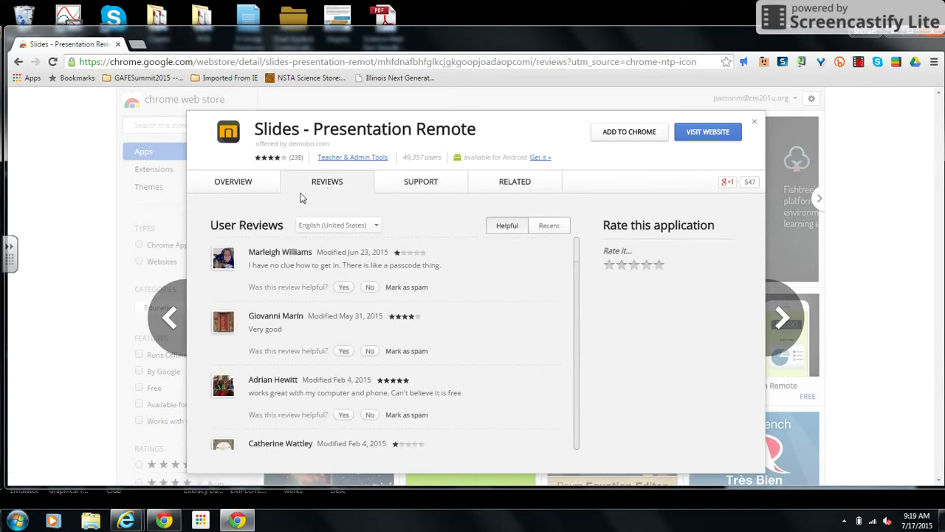
left_click(248, 188)
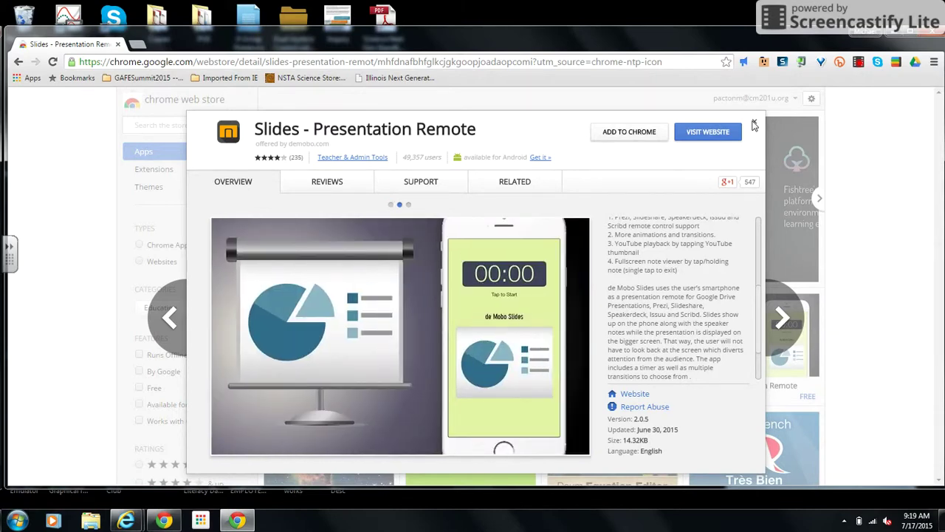
left_click(754, 126)
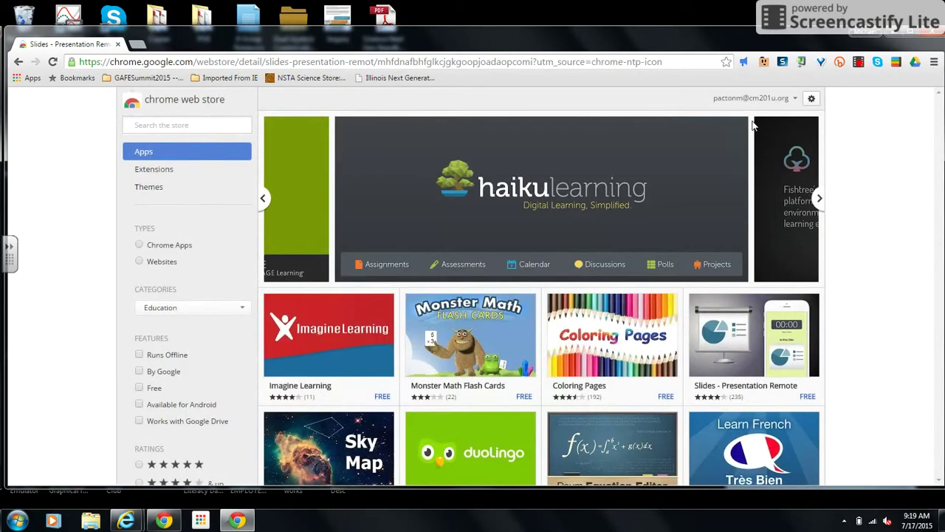
Revisit the Chrome Apps page and return to the Education apps in the Web Store.
left_click(20, 81)
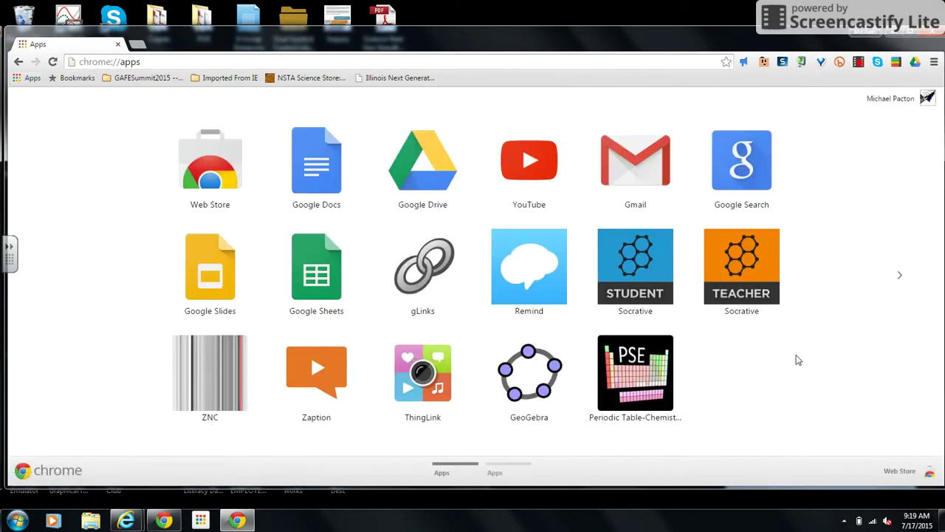
left_click(18, 64)
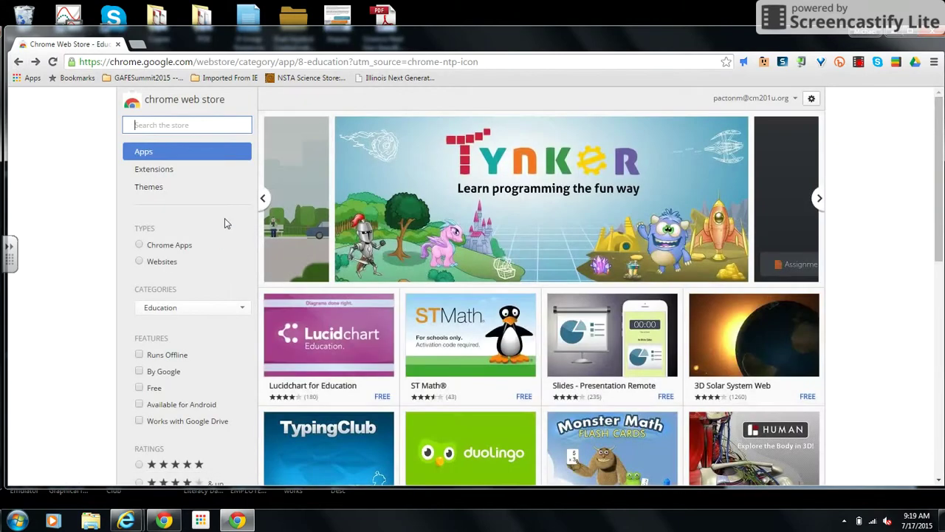
Switch the Web Store to Extensions and look through the category choices, keeping the category on All.
left_click(153, 172)
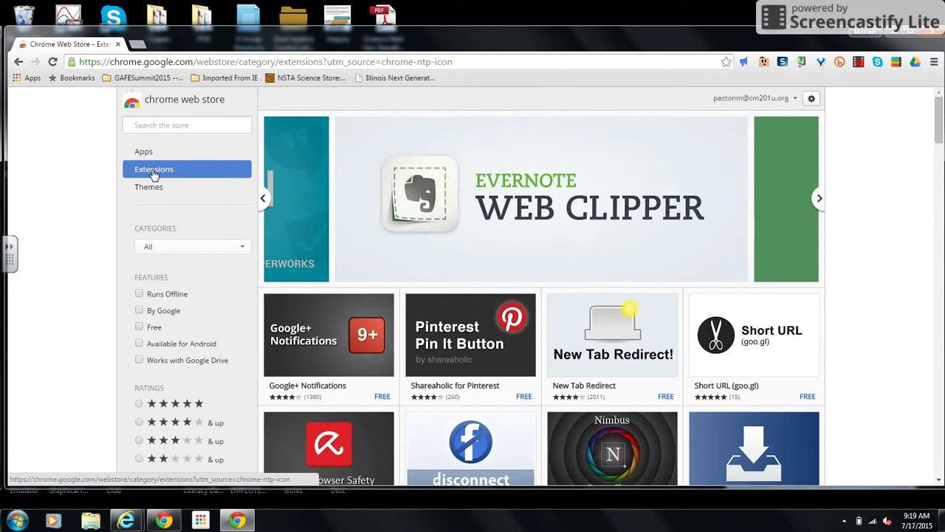
left_click(193, 247)
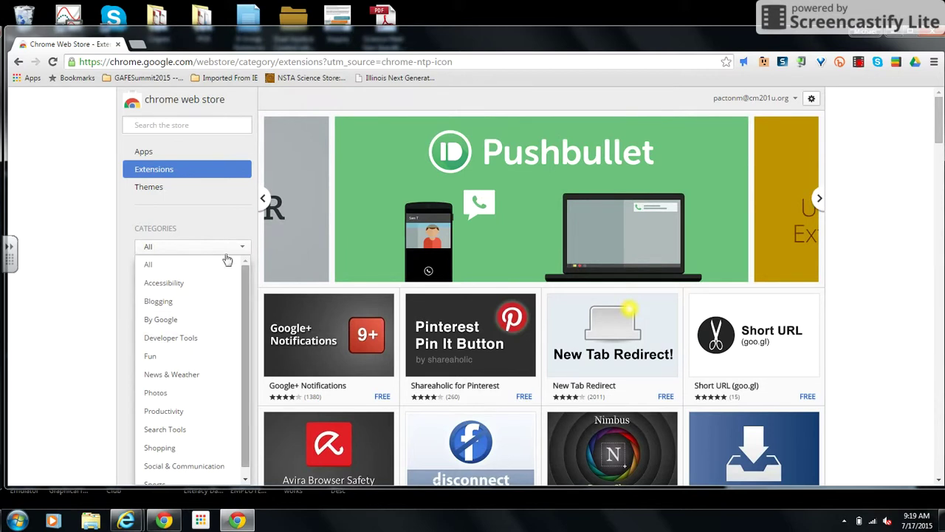
left_click(146, 128)
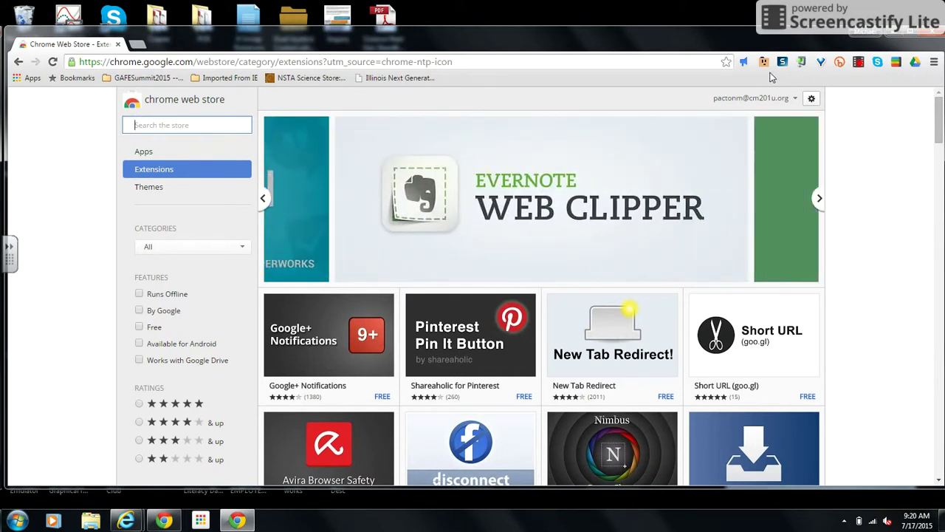
mouse_move(759, 354)
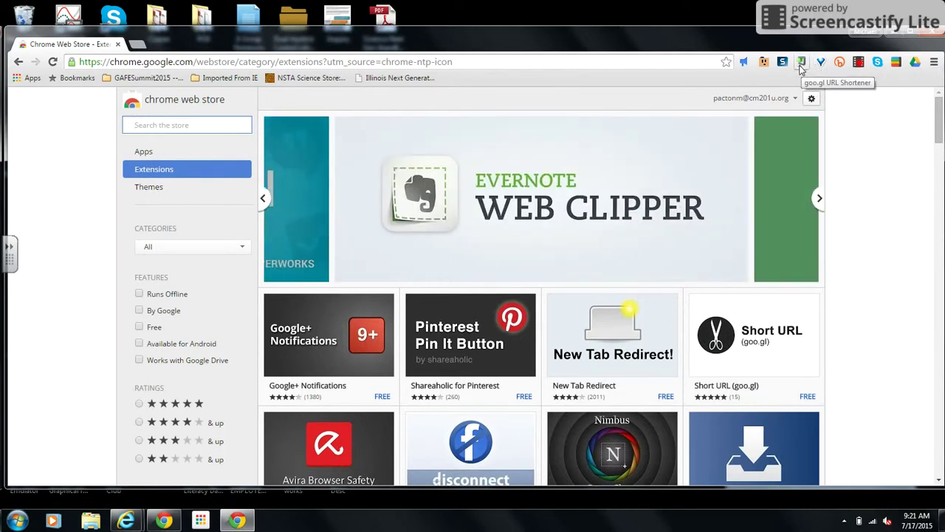
Generate a shortened link for the Web Store Extensions page with the goo.gl URL Shortener extension, and dismiss its popup.
left_click(802, 68)
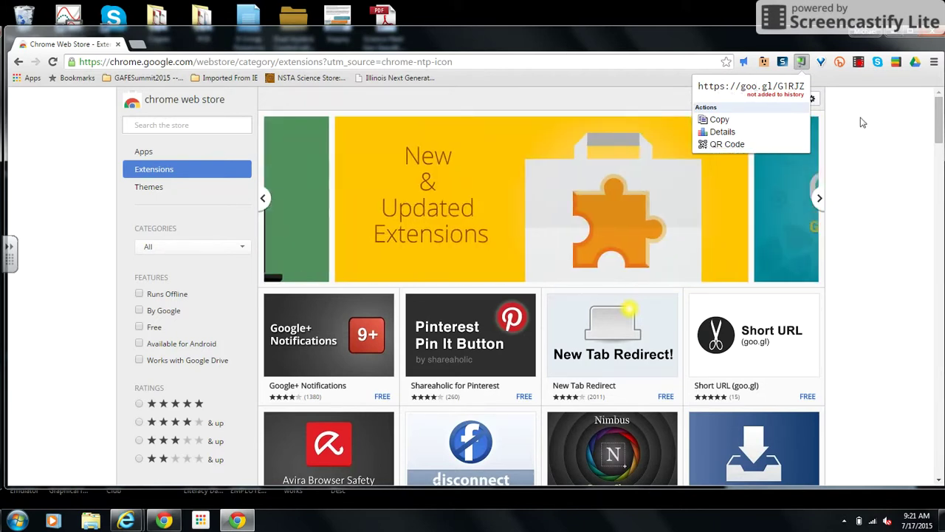
left_click(624, 60)
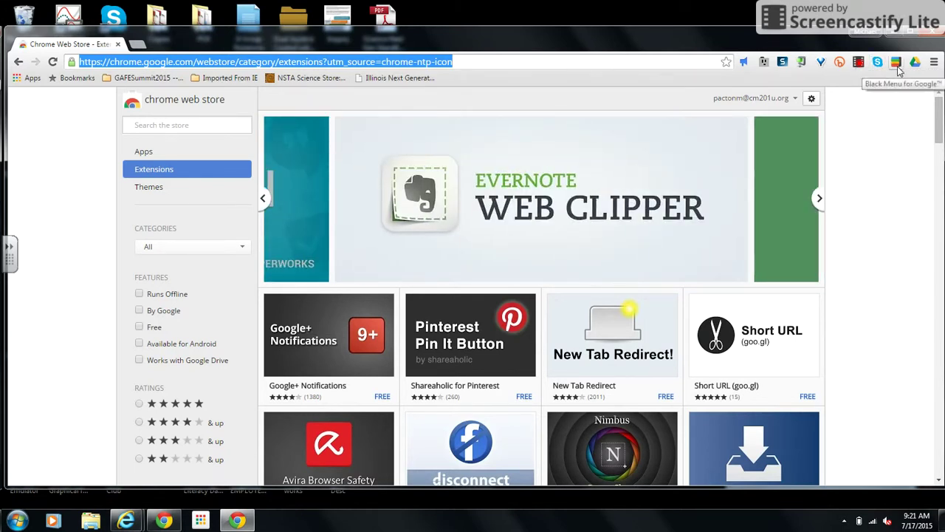
Look through the Drive, Gmail and Calendar previews in the Black Menu for Google extension, and close it.
left_click(896, 62)
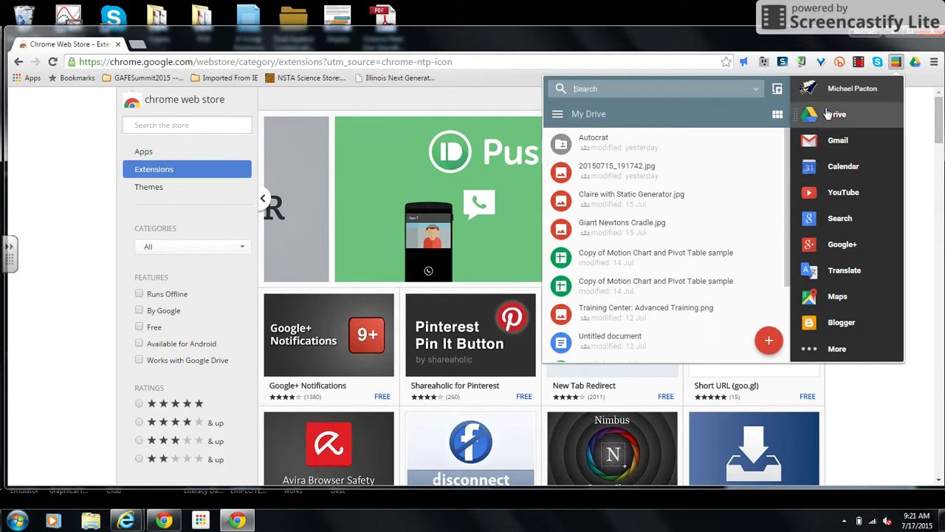
mouse_move(825, 143)
mouse_move(828, 171)
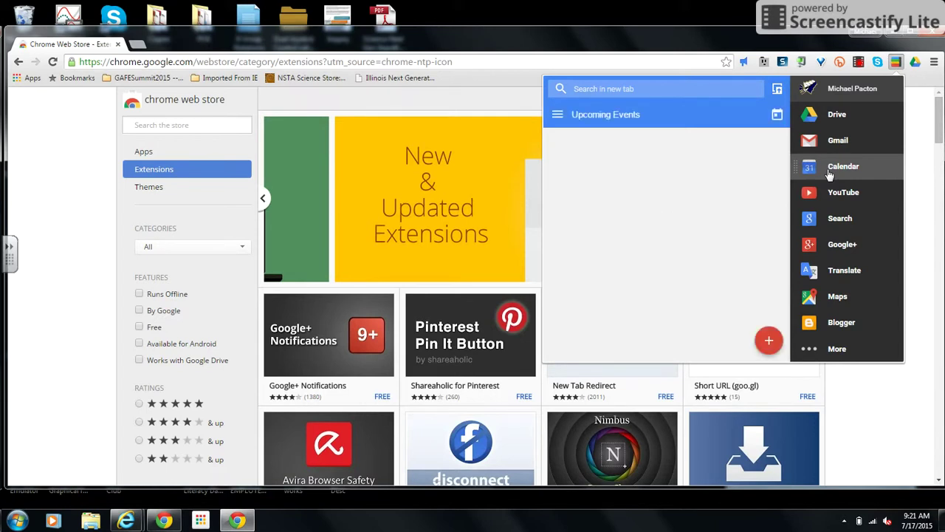
left_click(848, 193)
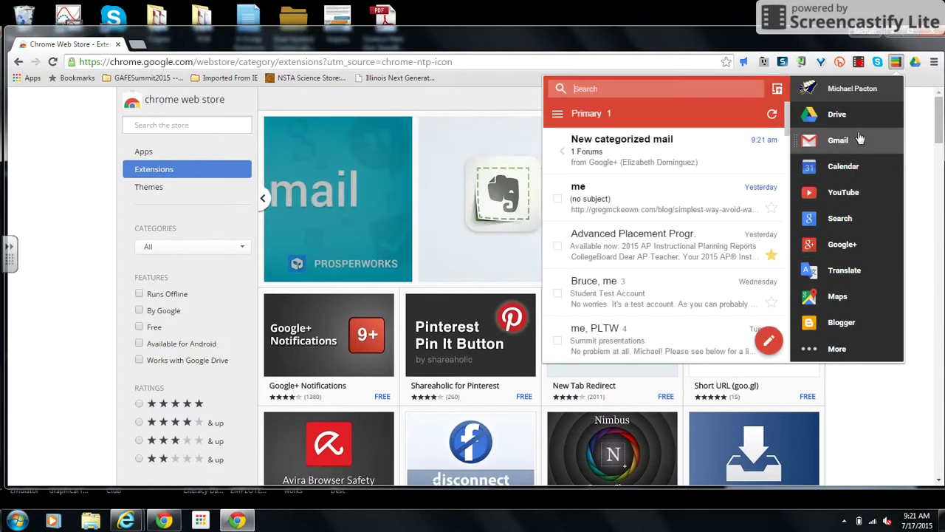
mouse_move(895, 341)
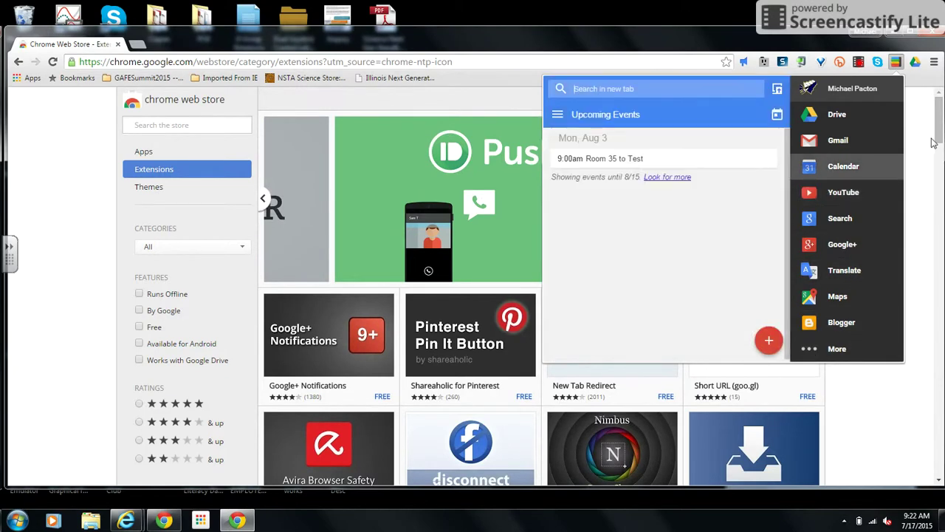
left_click(927, 102)
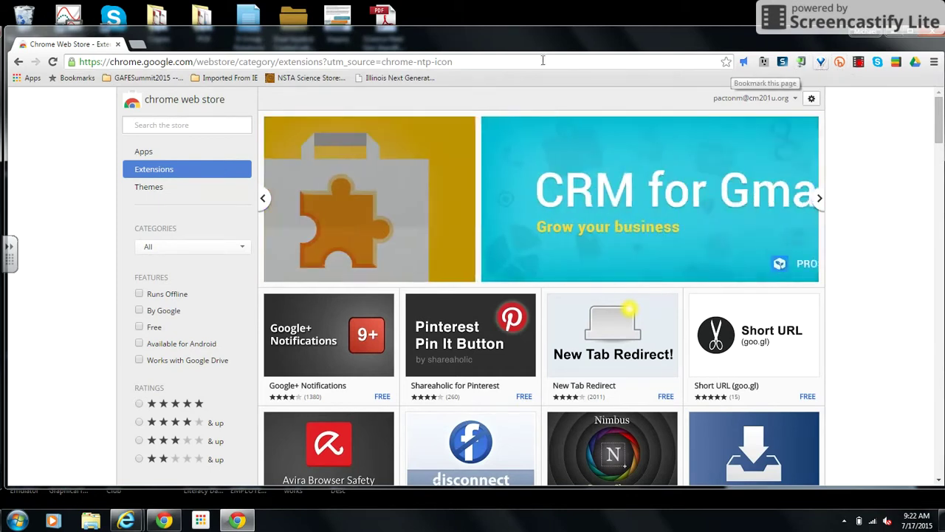
Open four new tabs and search for "baseball" in the last one.
left_click(140, 46)
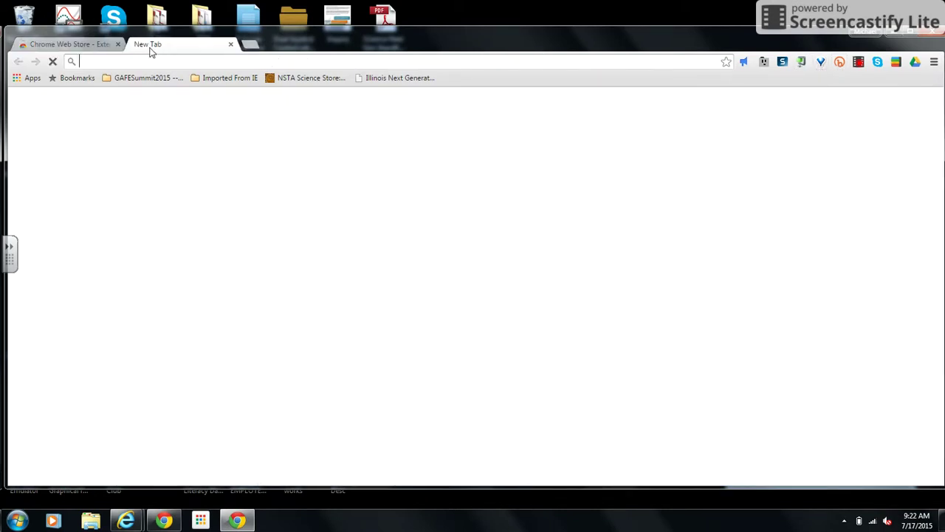
left_click(250, 44)
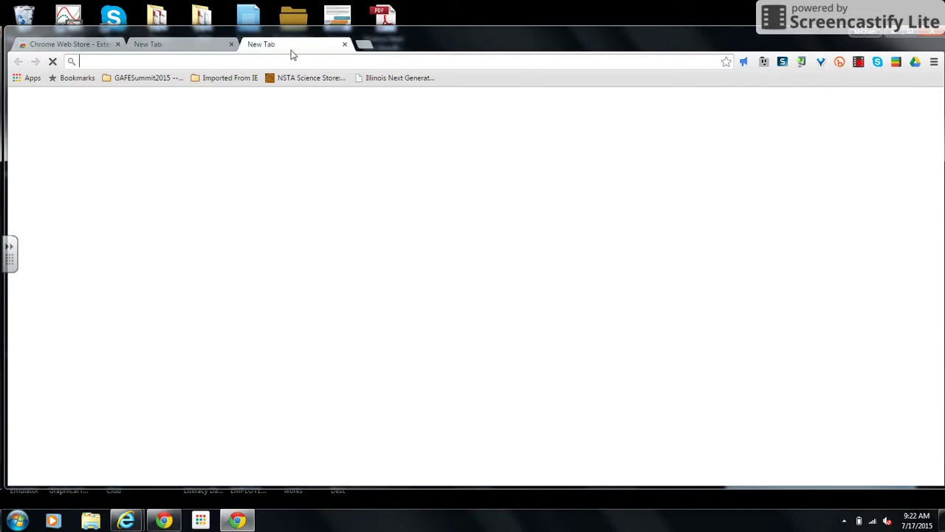
left_click(365, 44)
left_click(478, 44)
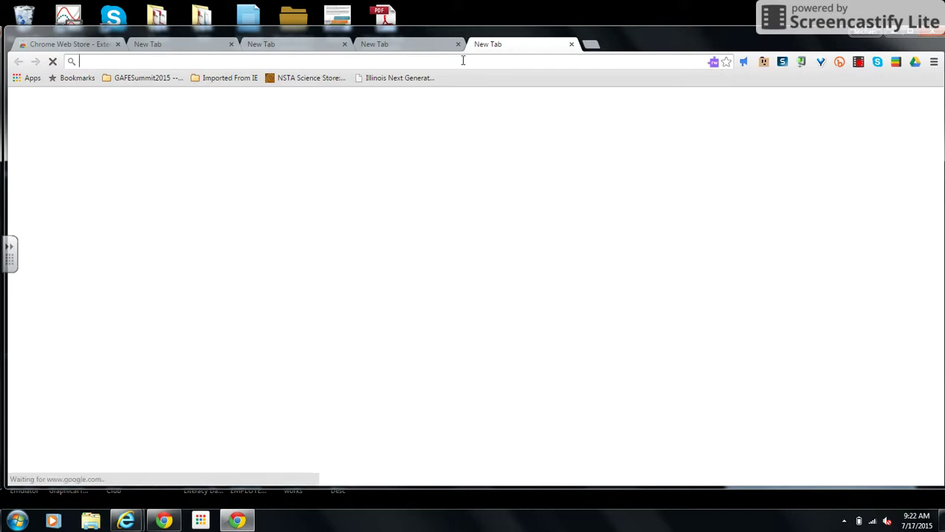
type("baseball")
key("Return")
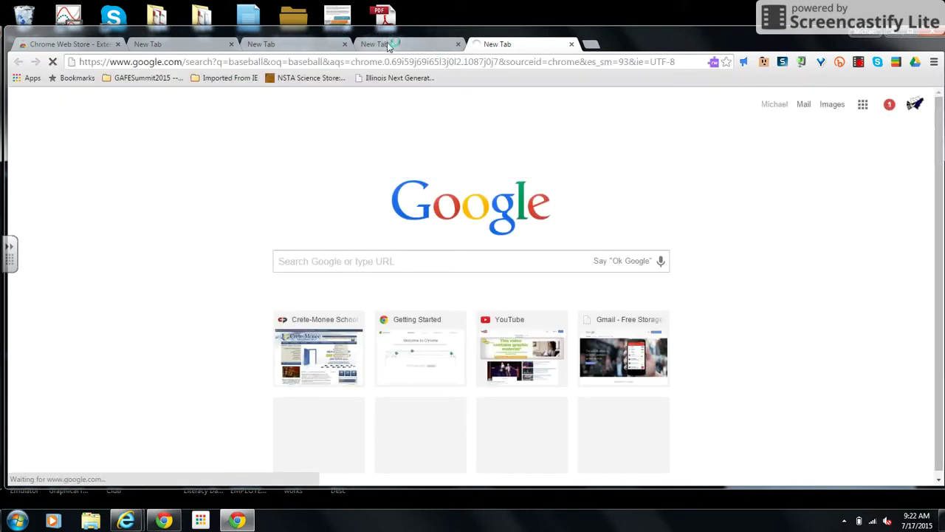
Search for "crete monee", "football" and "sports" in the three remaining blank tabs, working from the last to the first.
left_click(388, 44)
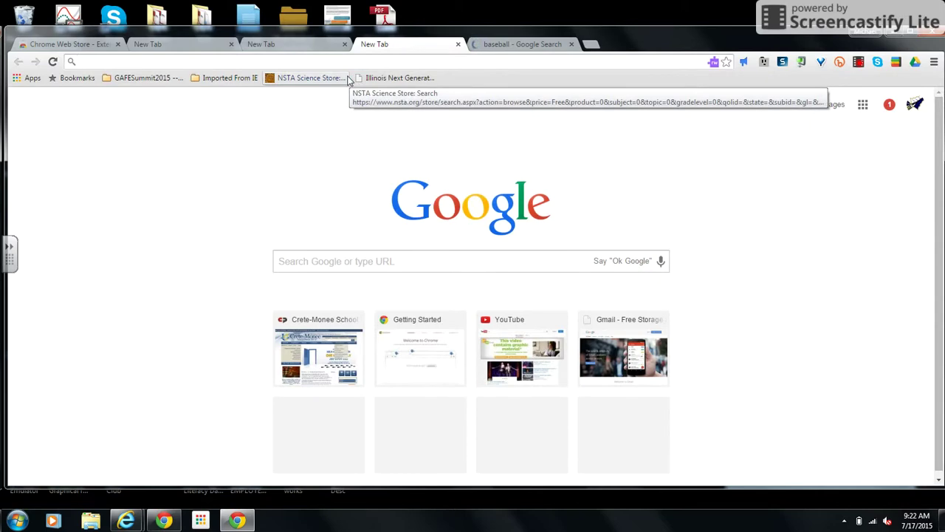
type("crete monee")
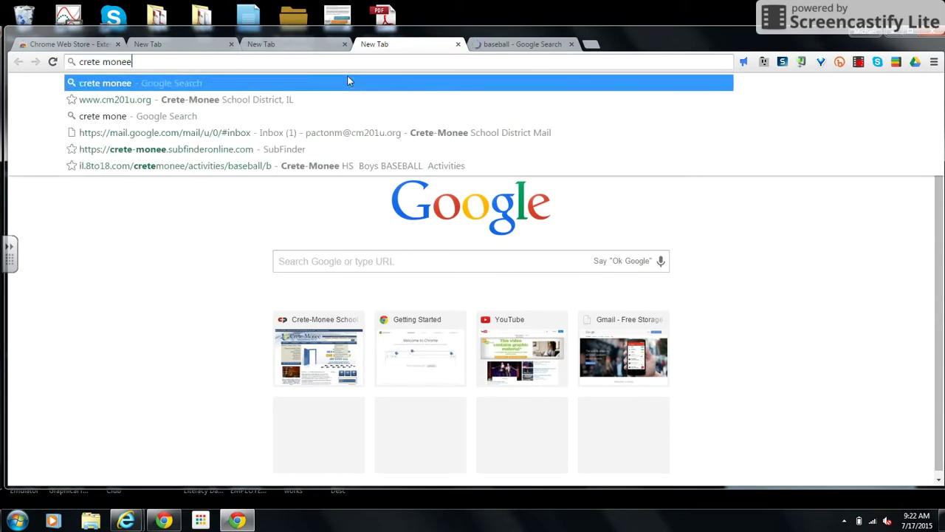
key("Return")
left_click(317, 44)
type("football")
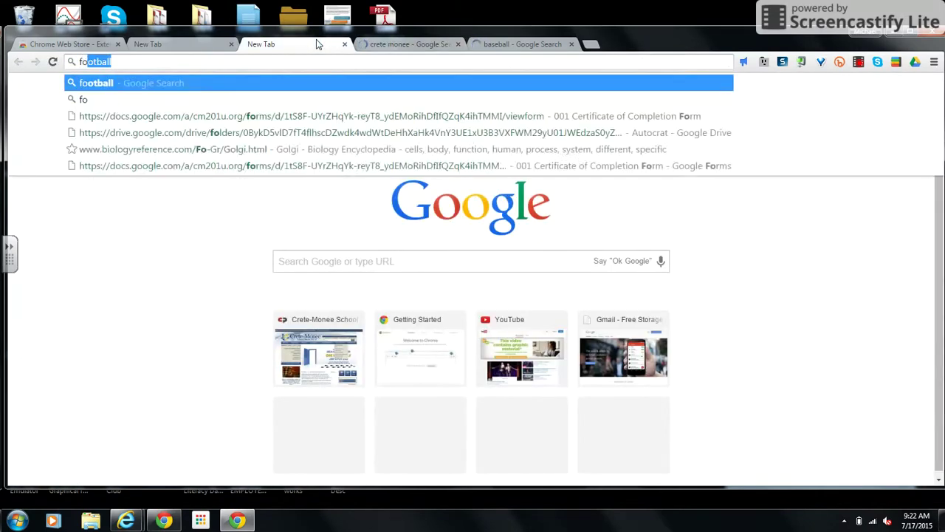
key("Return")
left_click(182, 46)
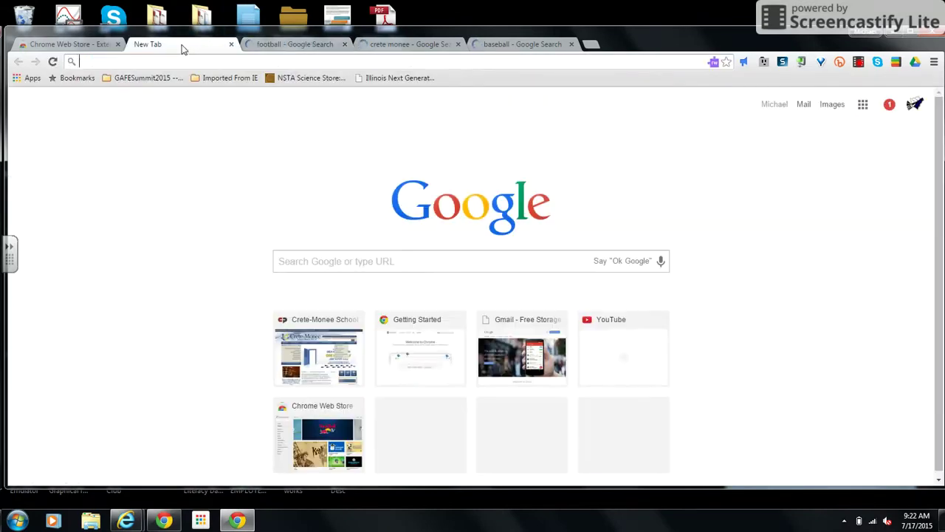
type("sports")
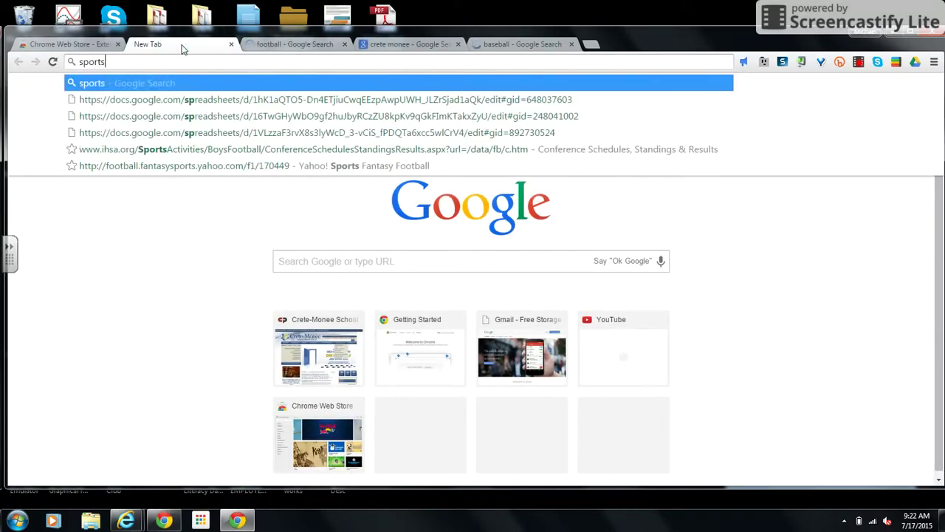
key("Return")
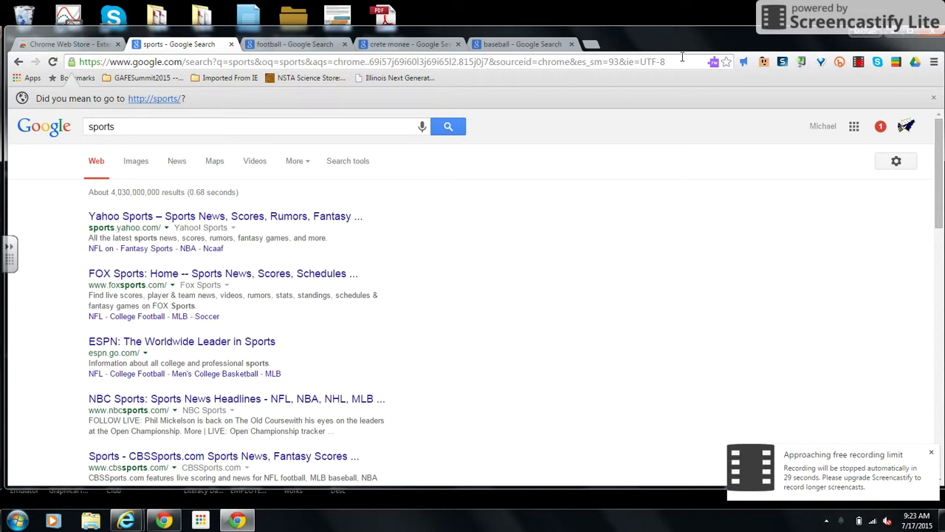
Collapse all open tabs into a OneTab list and share that list as a web page.
left_click(819, 64)
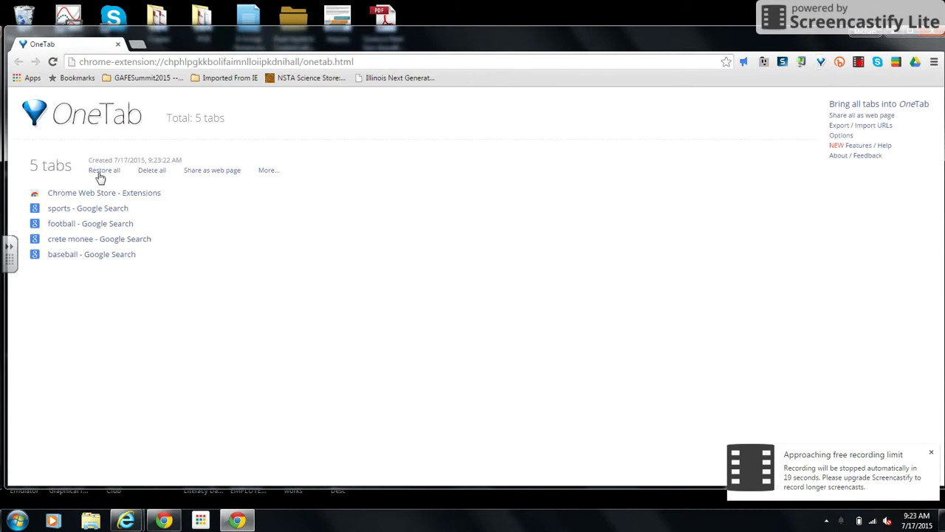
left_click(212, 170)
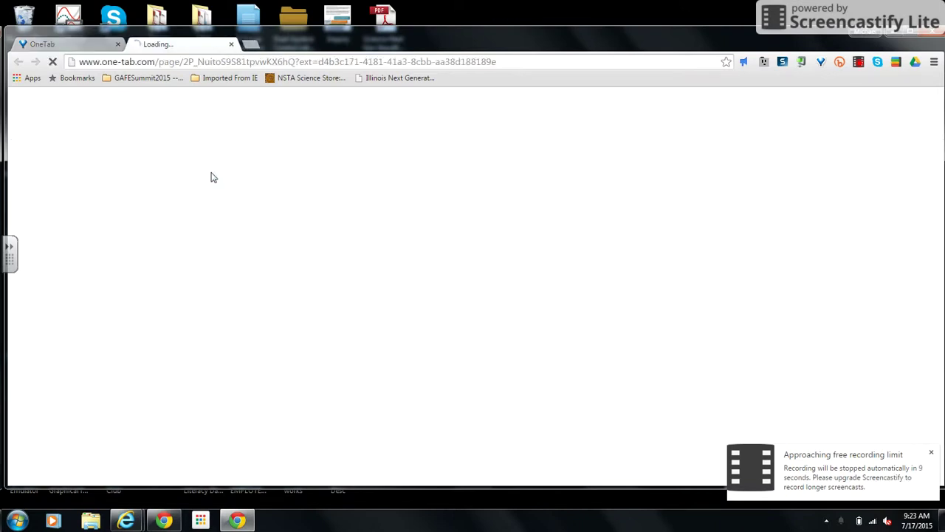